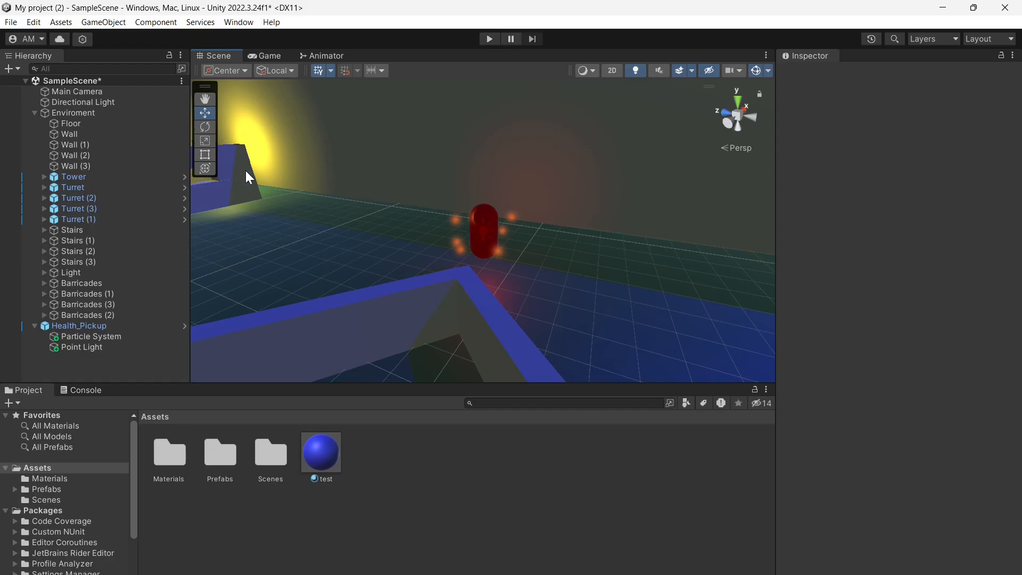
# - Examine the turret gun's animator state graph, including a zoomed-out view, and return to the scene view
pyautogui.click(325, 56)
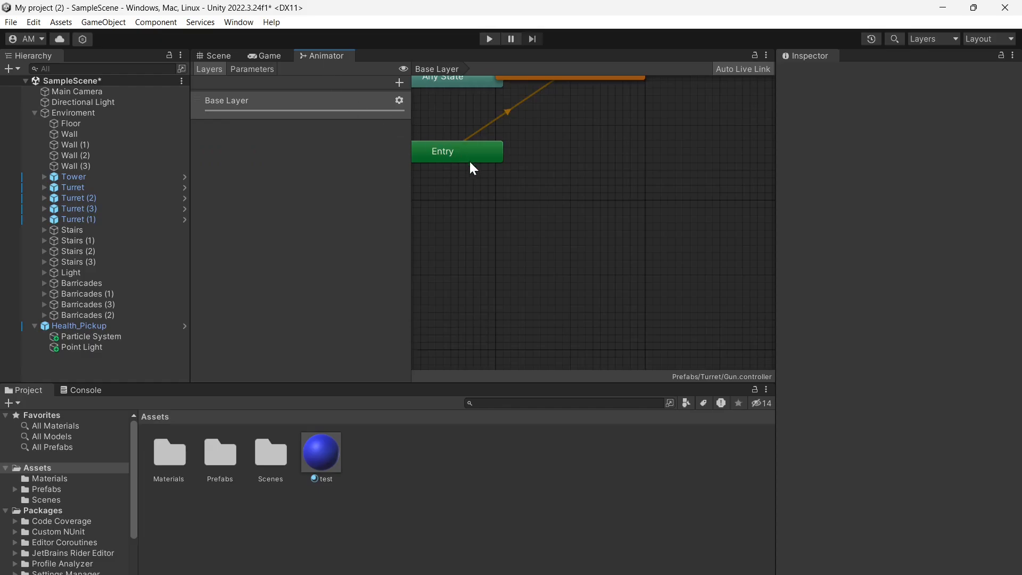
pyautogui.scroll(-3, 479, 181)
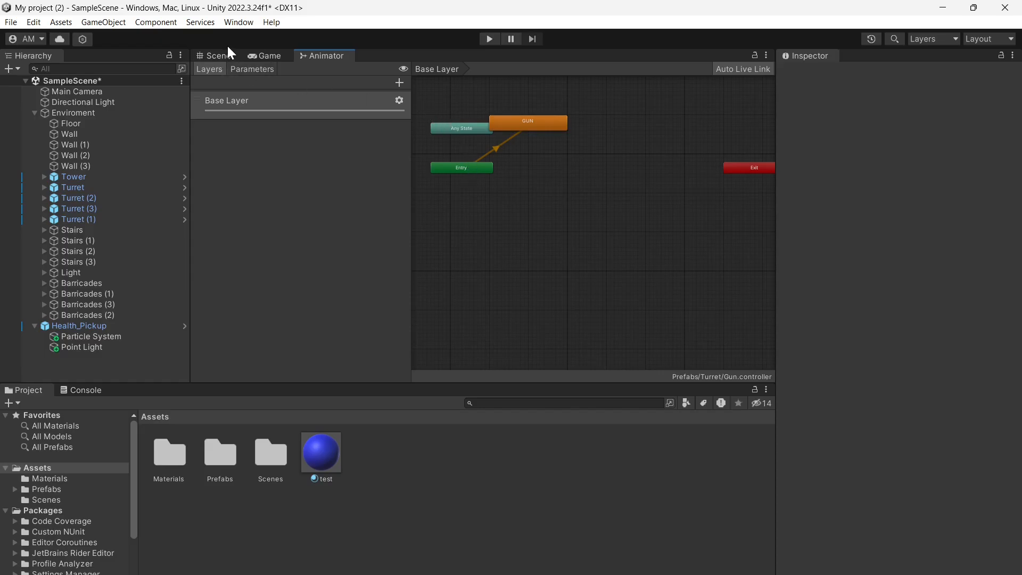
pyautogui.click(218, 60)
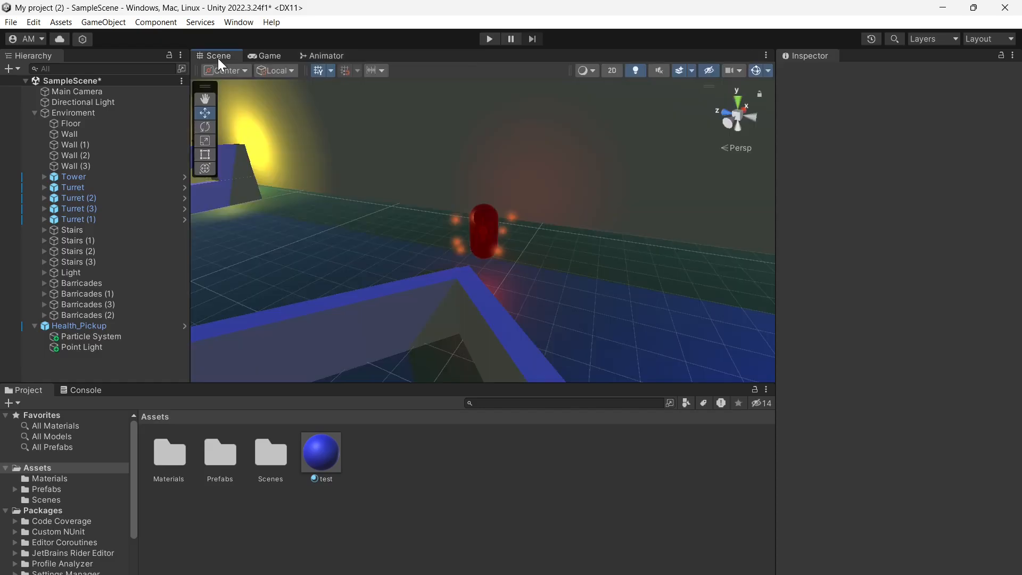
pyautogui.click(310, 60)
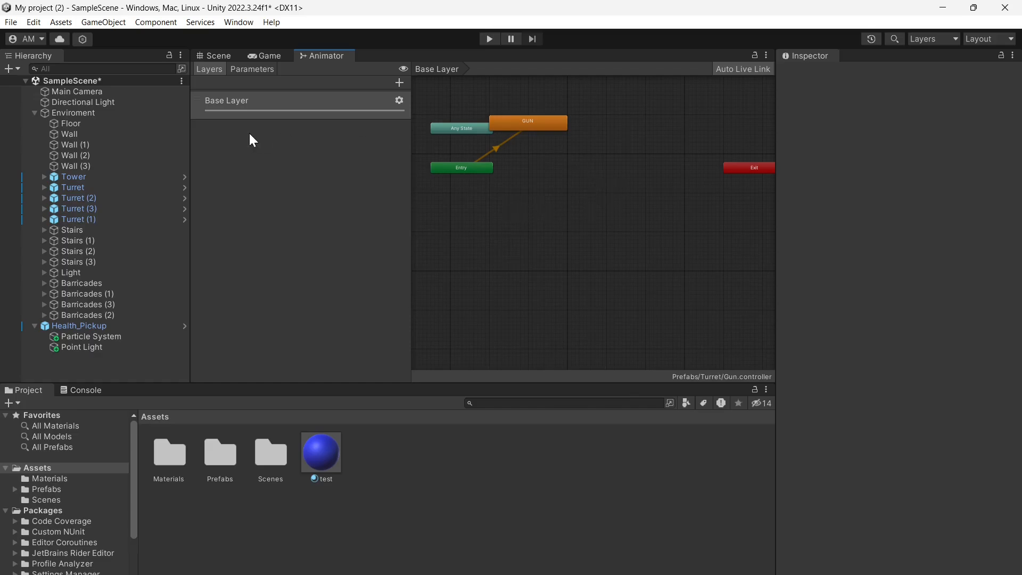
pyautogui.click(218, 56)
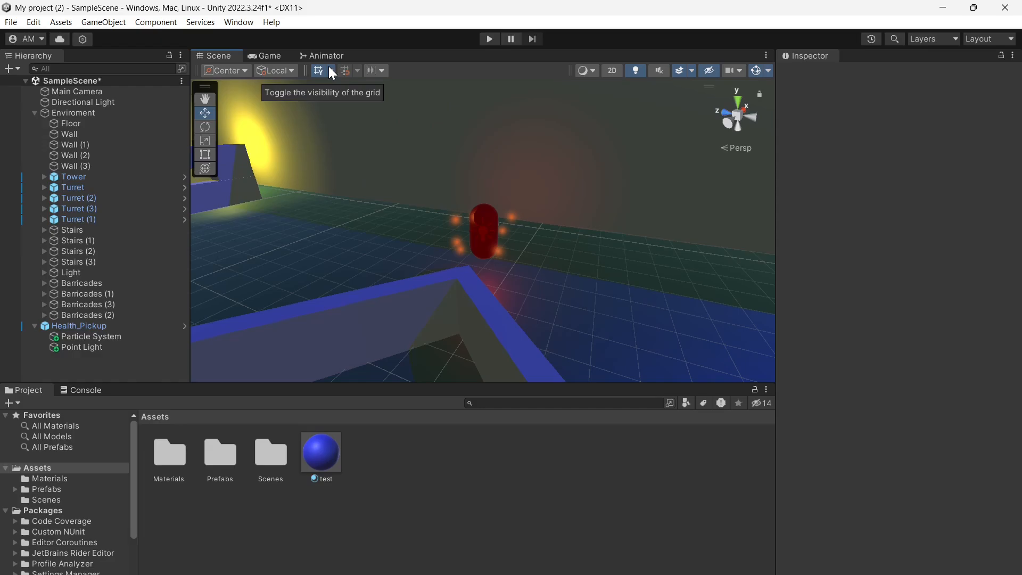
# - Select the Health_Pickup object, view its animator controller's state graph, and return to the scene view
pyautogui.click(488, 228)
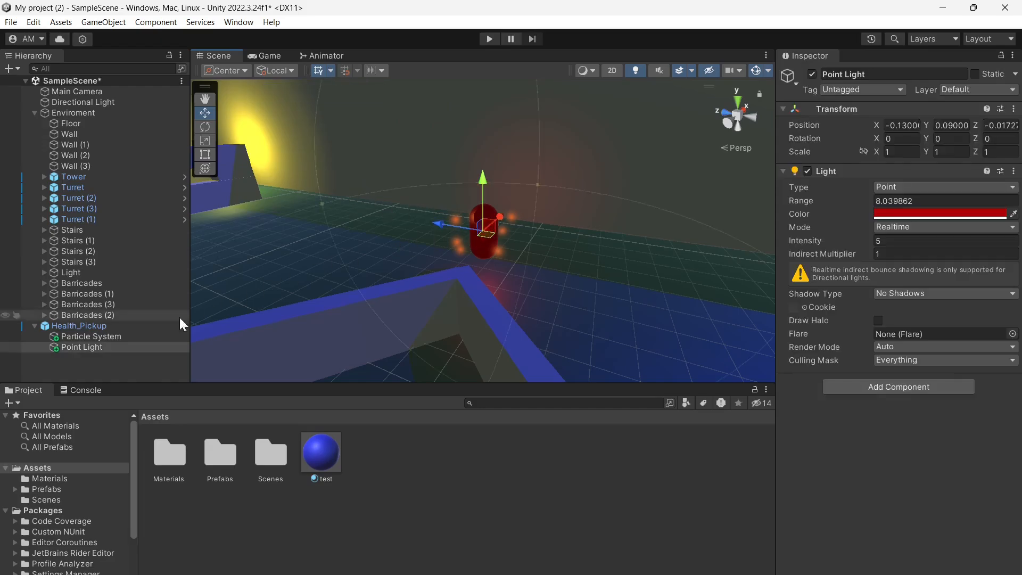
pyautogui.click(98, 327)
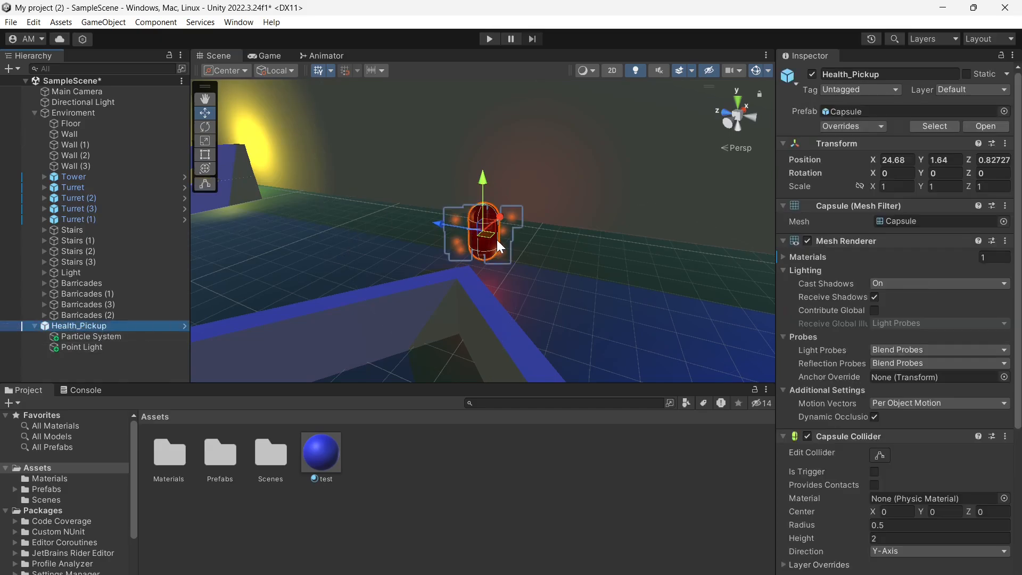
pyautogui.click(227, 25)
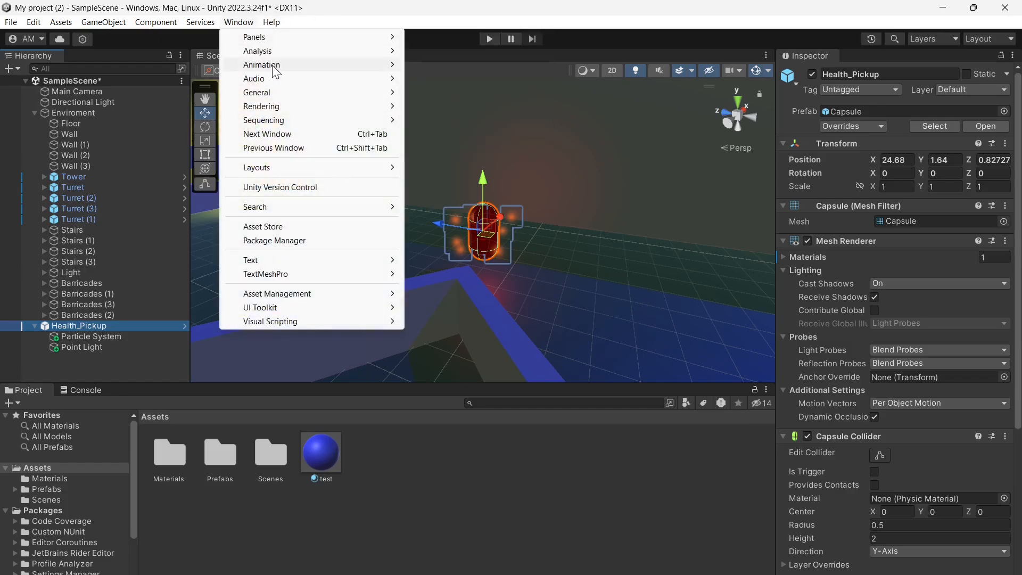
pyautogui.moveTo(372, 65)
pyautogui.click(490, 73)
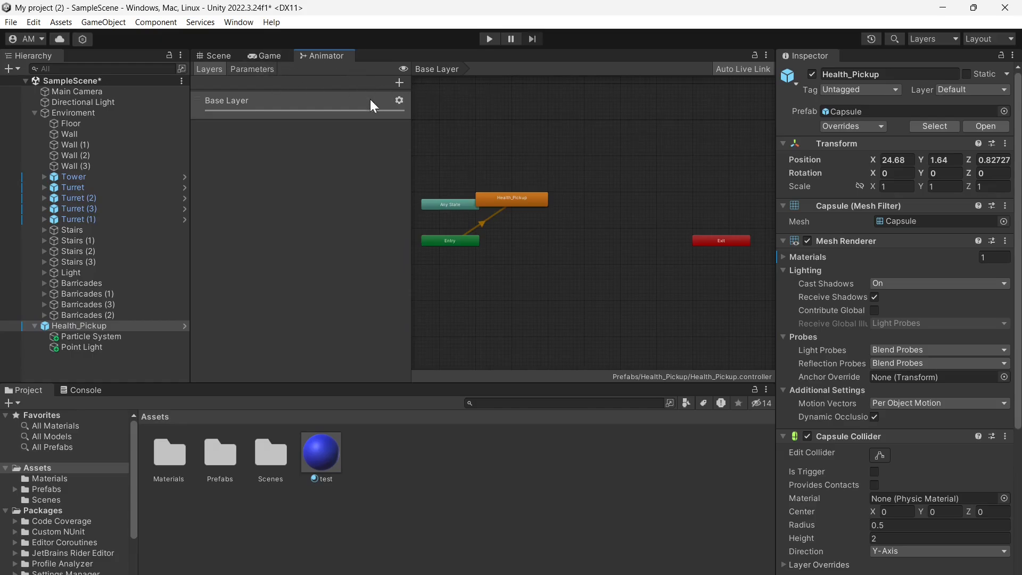
pyautogui.click(216, 56)
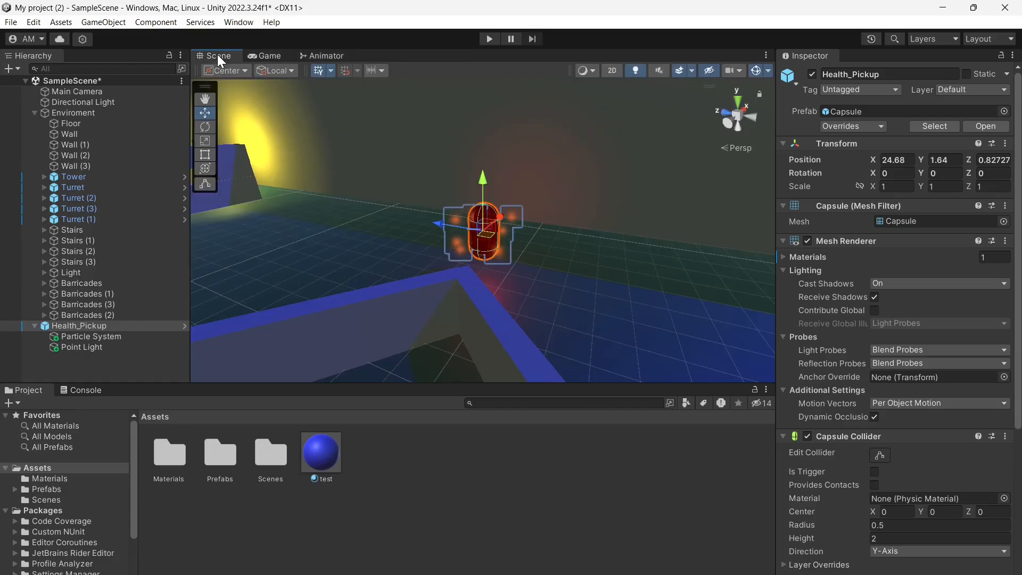
# - Show the Animation window for Health_Pickup and place it over the scene view
pyautogui.click(241, 23)
pyautogui.moveTo(279, 62)
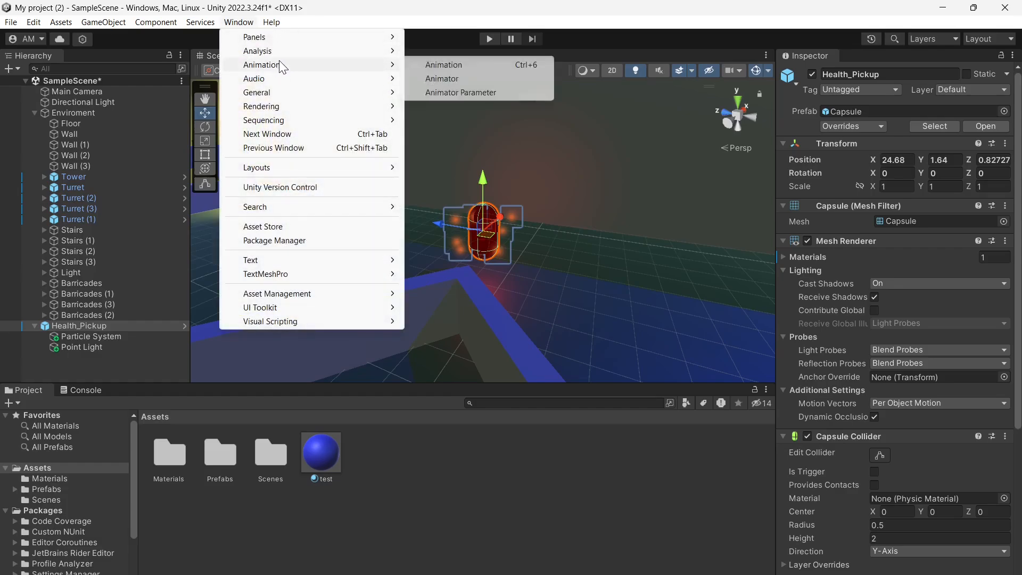
pyautogui.click(442, 65)
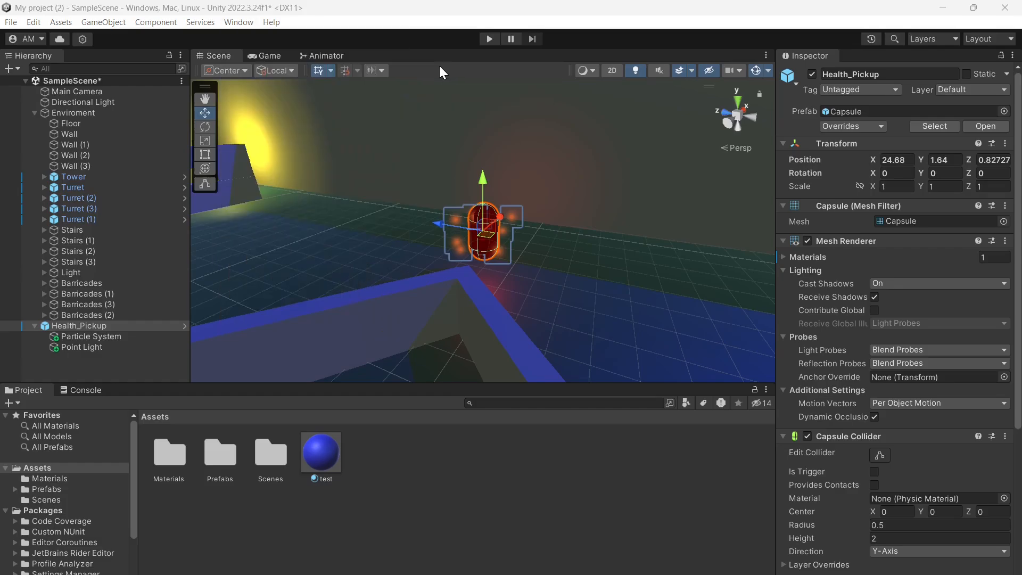
pyautogui.moveTo(551, 309); pyautogui.dragTo(567, 196)
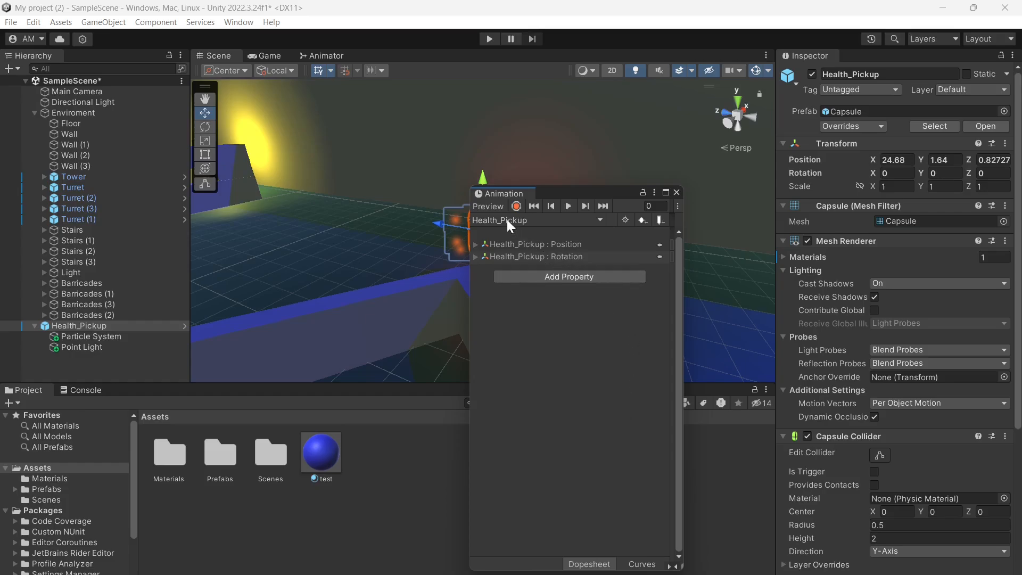
pyautogui.click(557, 222)
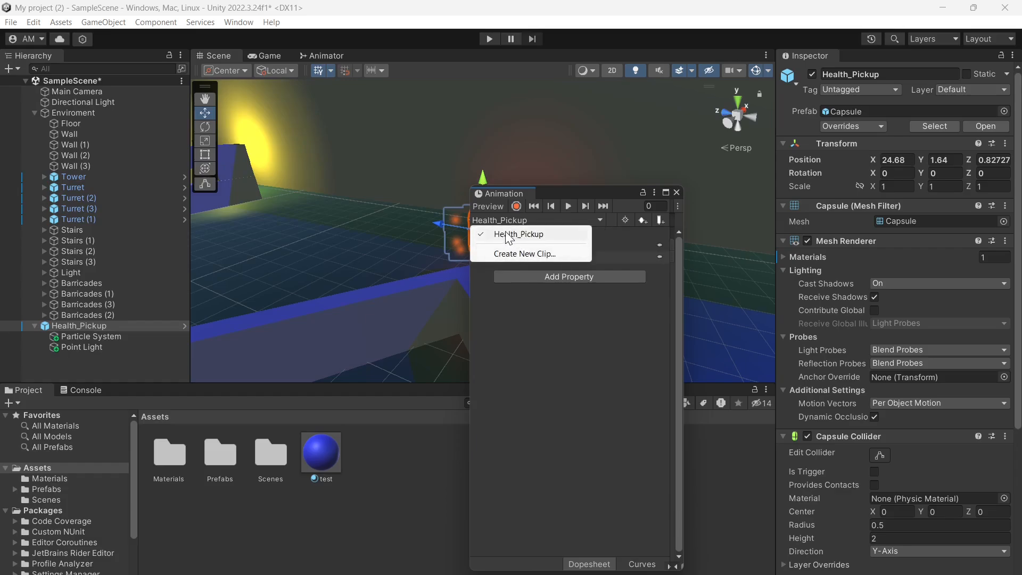
pyautogui.click(510, 254)
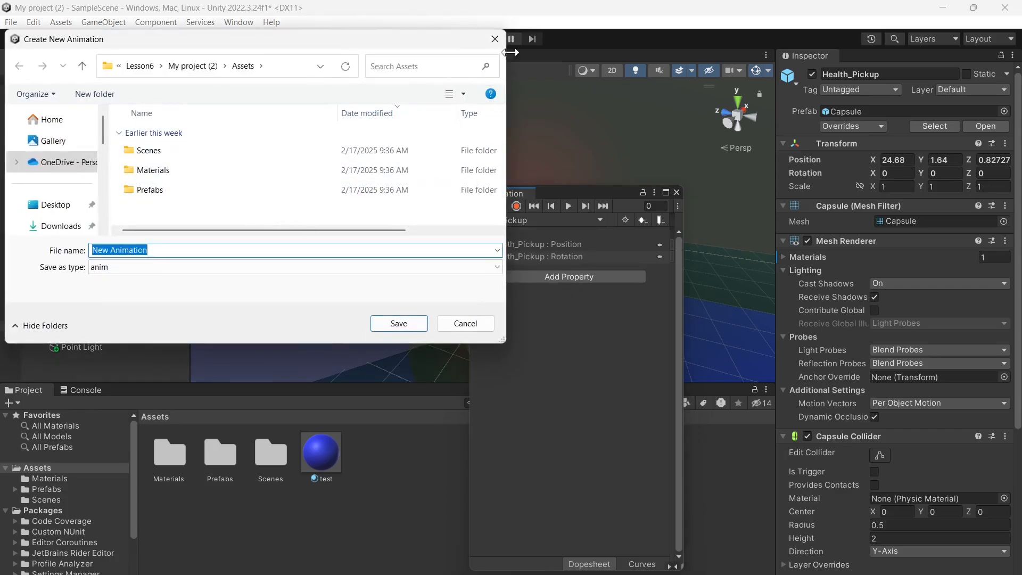
pyautogui.hscroll(2, 301, 184)
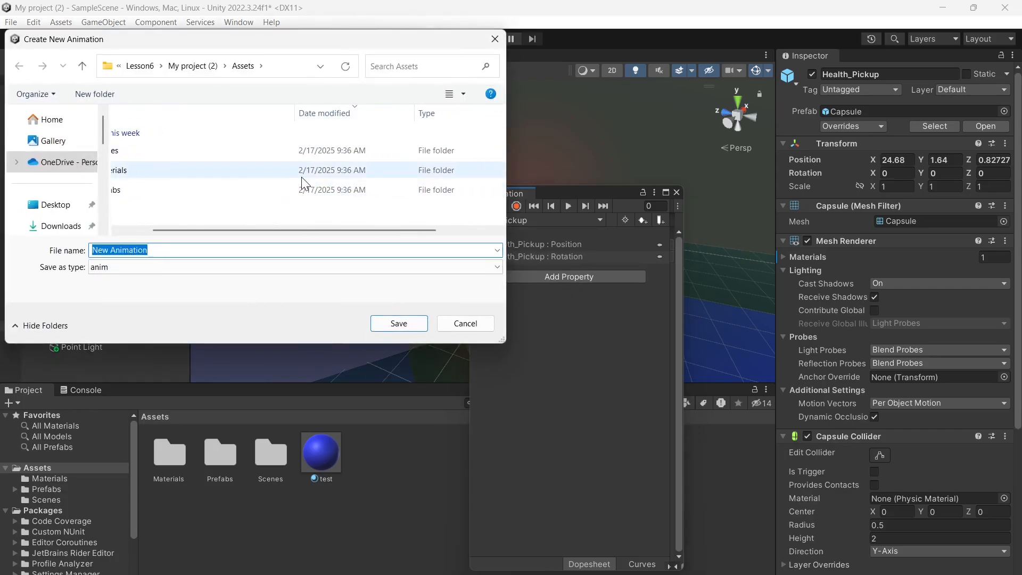
pyautogui.hscroll(-2, 301, 183)
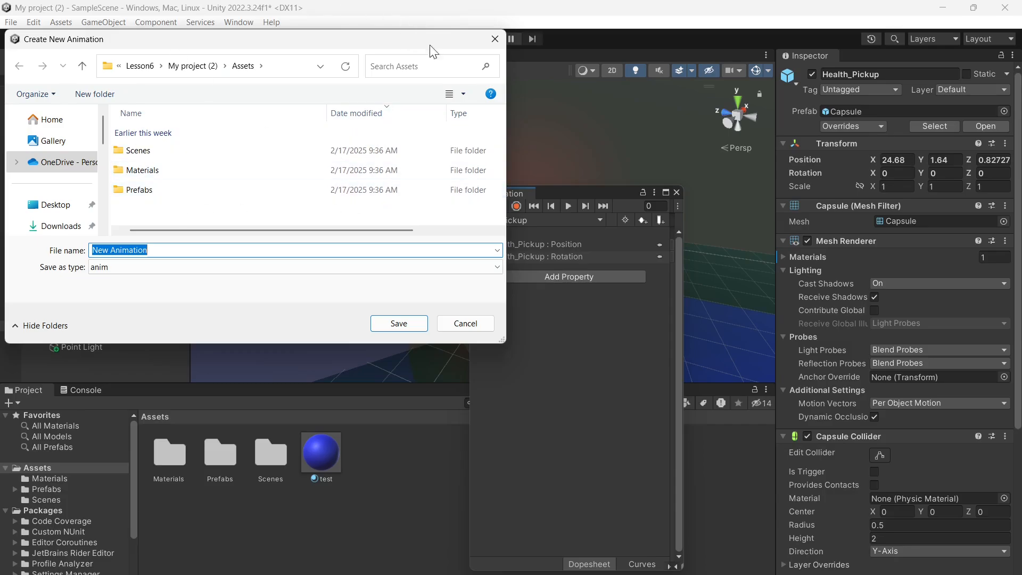
pyautogui.click(494, 39)
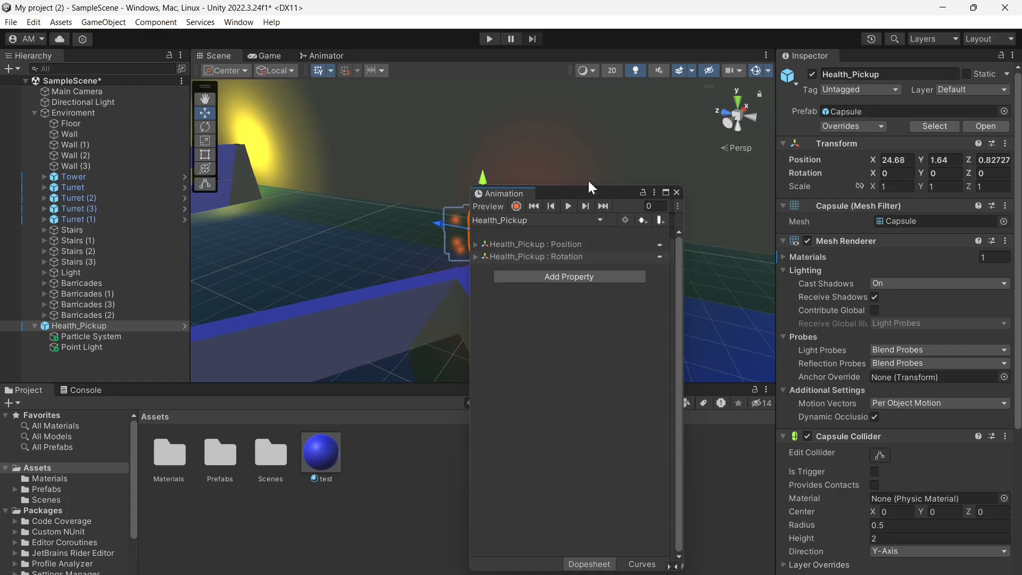
# - Move the Animation window clear of the capsule, and switch to PowerPoint to read the slide on creating a pickup item spin
pyautogui.moveTo(570, 188); pyautogui.dragTo(722, 192)
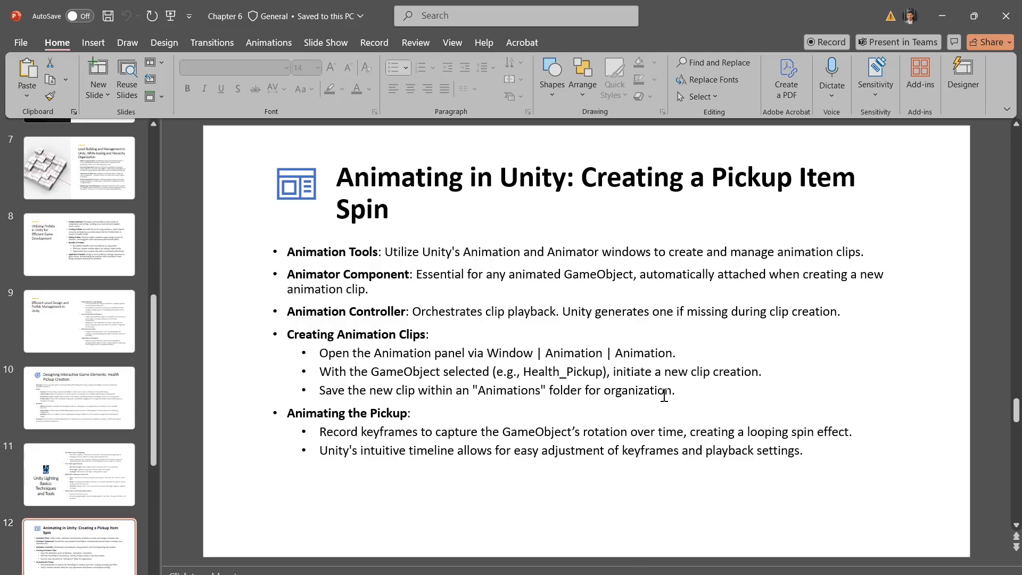
pyautogui.scroll(-2, 97, 518)
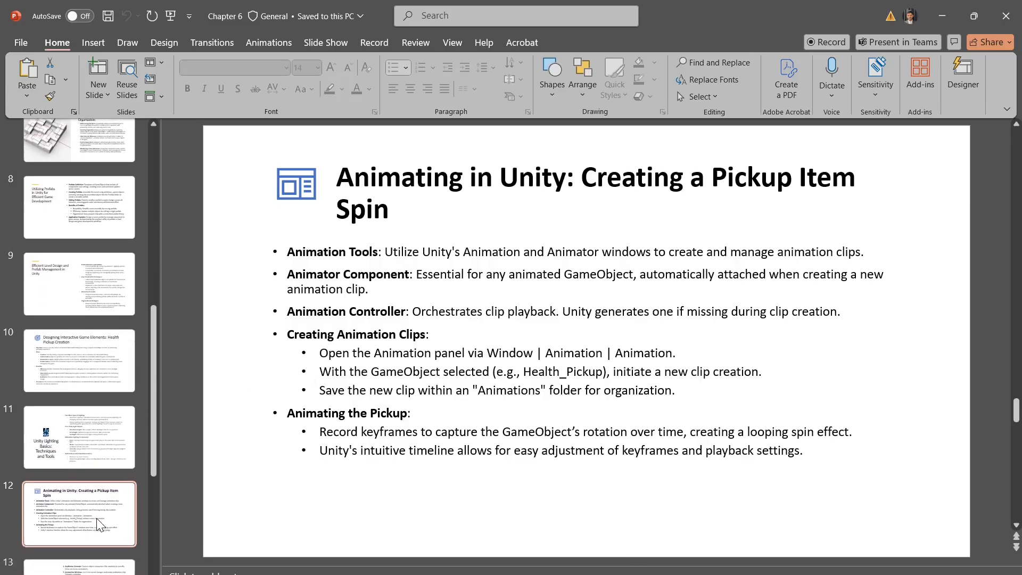
pyautogui.click(85, 532)
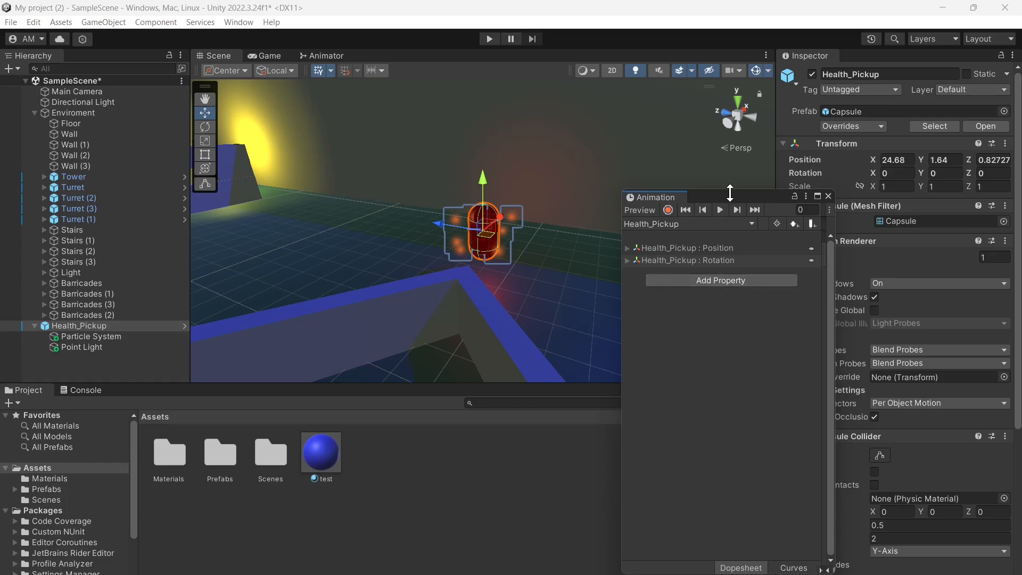
# - Return to Unity, reposition the Animation window, and expand the Position and Rotation properties of Health_Pickup
pyautogui.moveTo(731, 195); pyautogui.dragTo(583, 135)
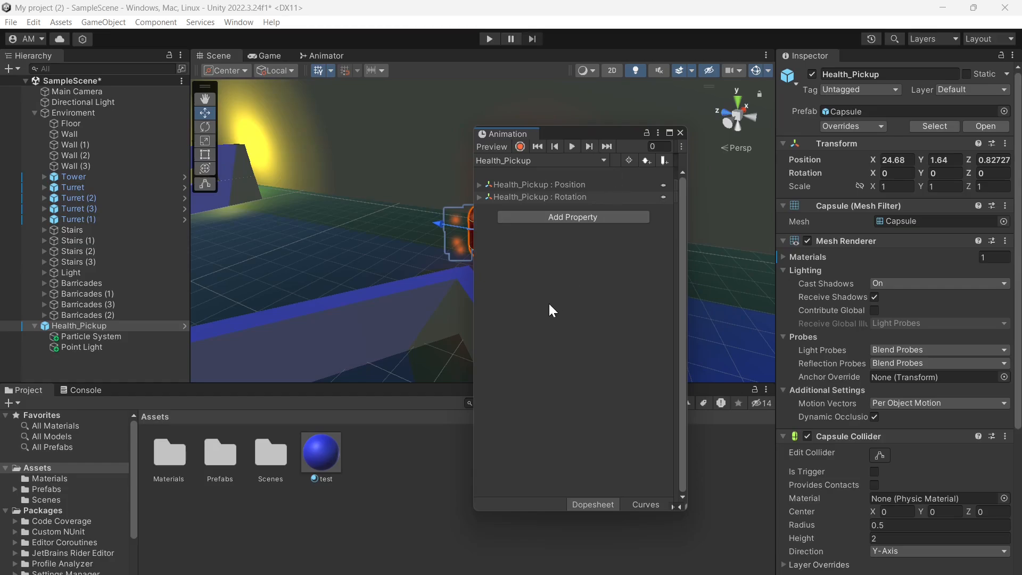
pyautogui.click(479, 184)
pyautogui.click(480, 233)
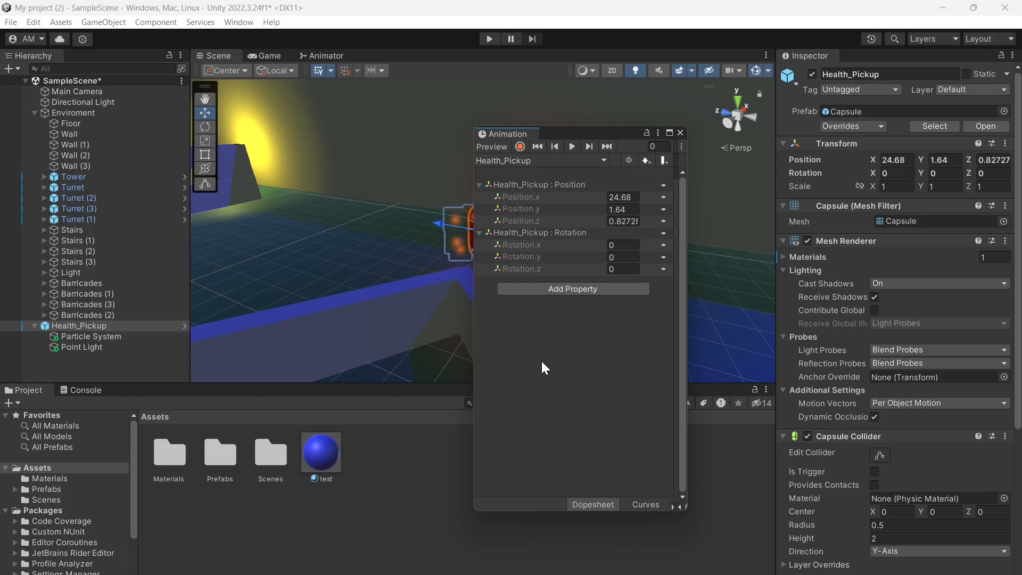
# - Enable keyframe recording for the Health_Pickup clip and examine its rotation values at frames 30 and 60
pyautogui.click(518, 146)
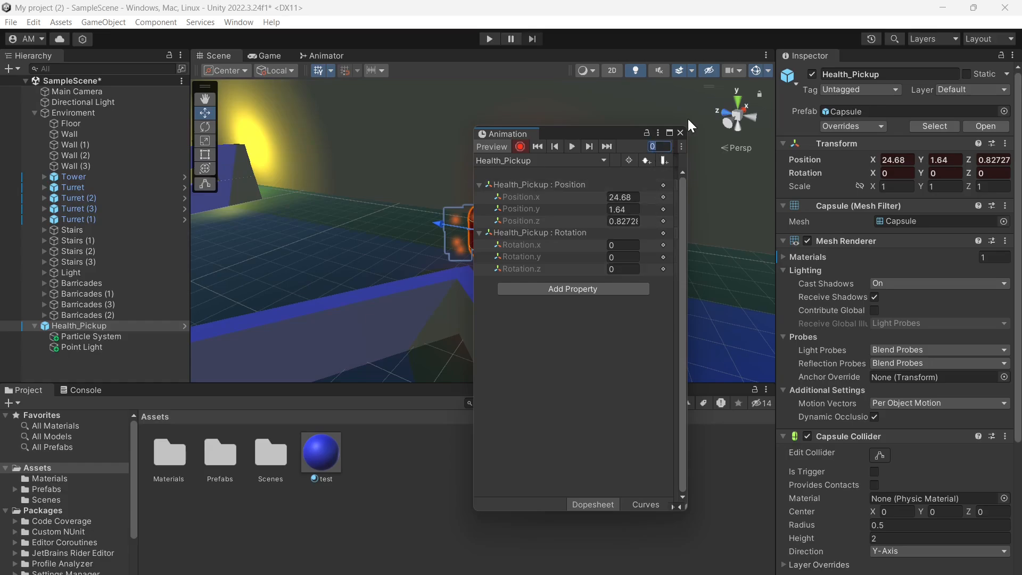
pyautogui.write('3')
pyautogui.click(647, 380)
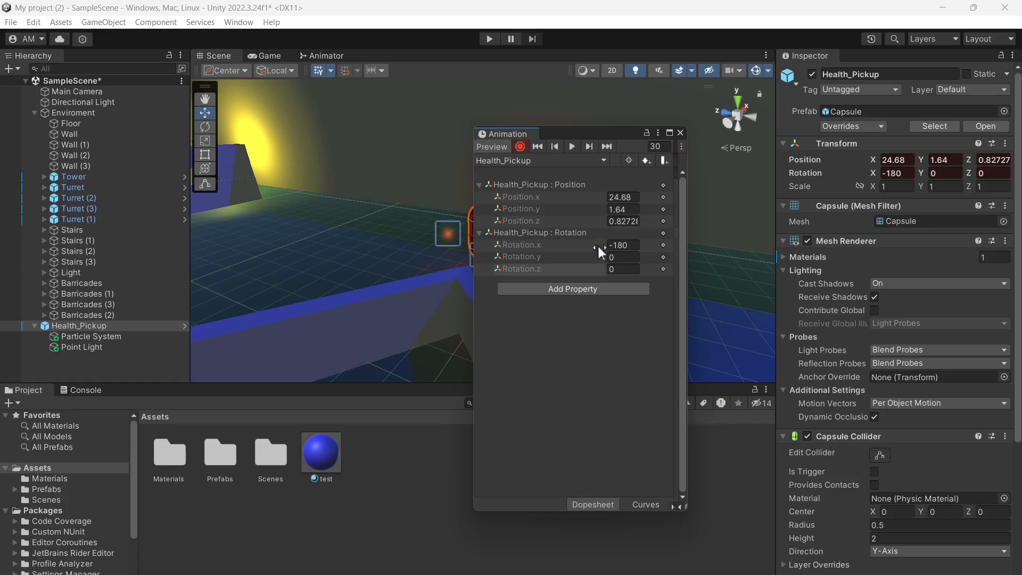
pyautogui.click(656, 146)
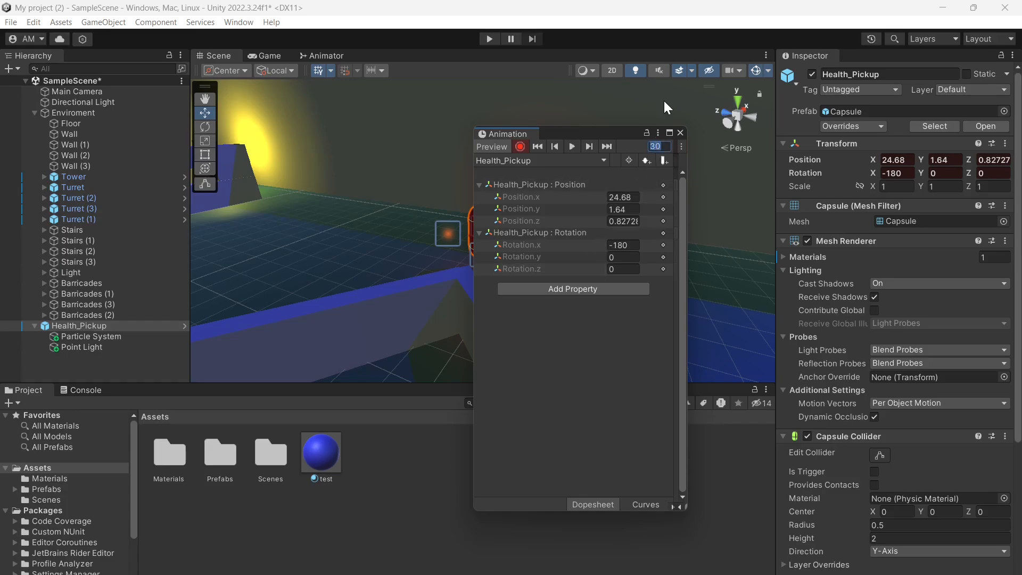
pyautogui.write('60')
pyautogui.press('Return')
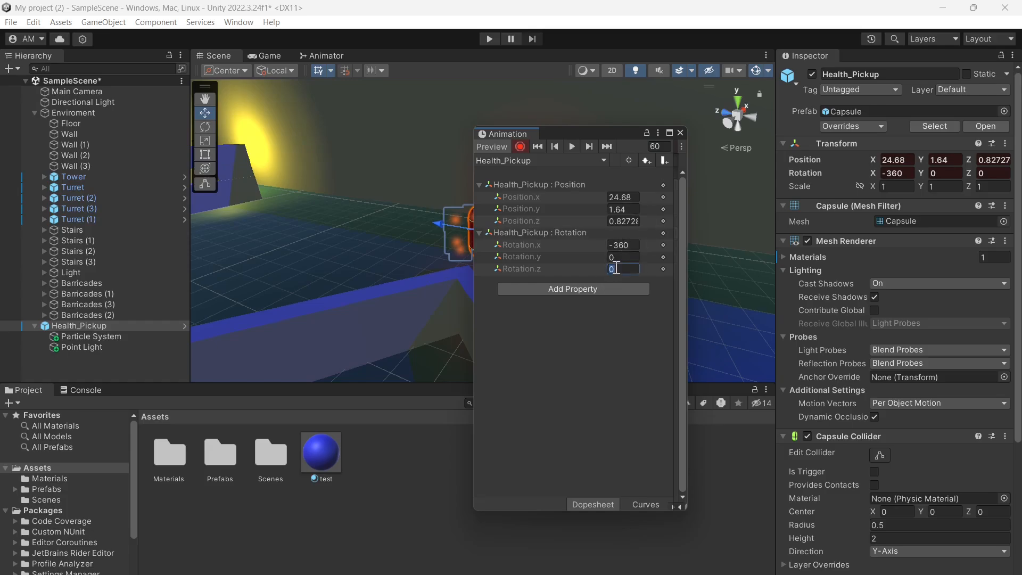
pyautogui.click(623, 268)
# - Play the Health_Pickup clip with the Animation window moved clear of the capsule, and stop playback
pyautogui.click(573, 145)
pyautogui.moveTo(633, 132); pyautogui.dragTo(241, 106)
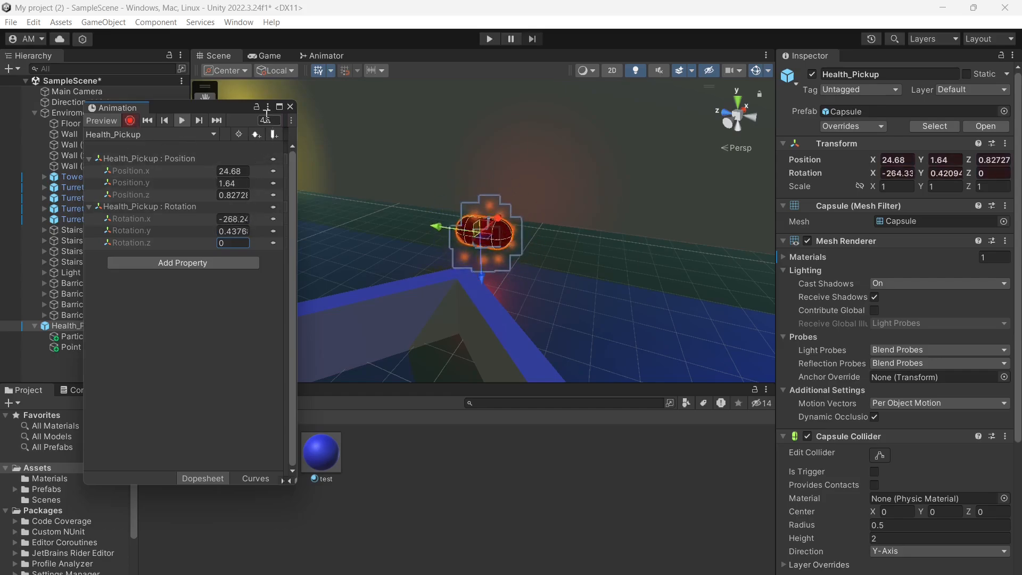
pyautogui.click(181, 120)
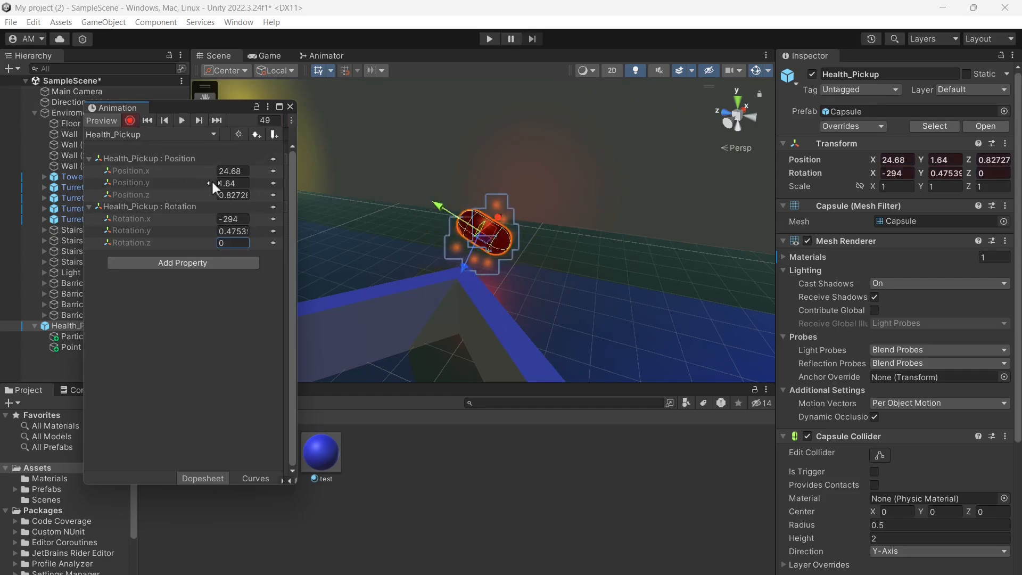
# - Set Rotation.y of Health_Pickup to 180 at frame 49
pyautogui.click(227, 228)
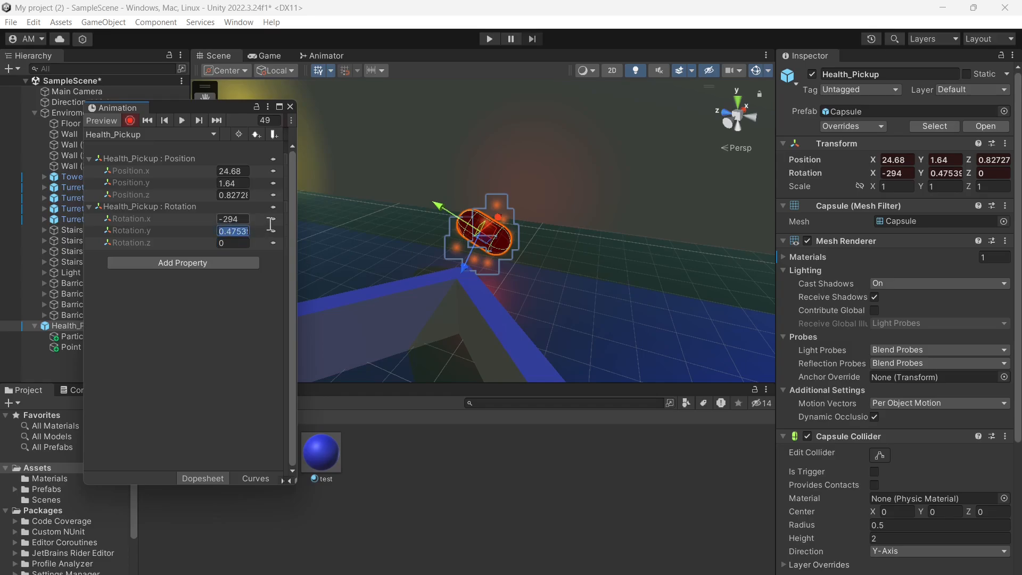
pyautogui.write('180')
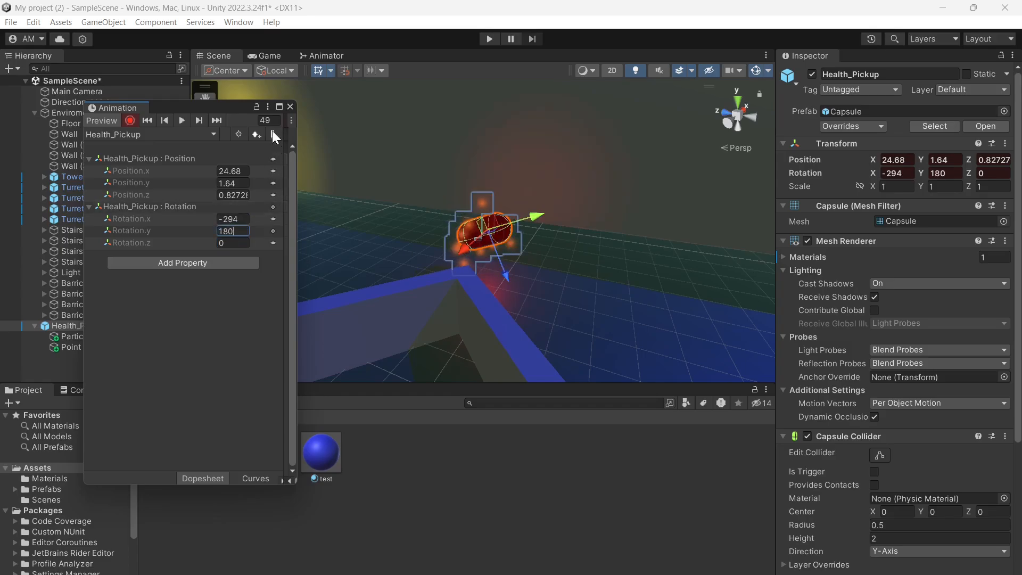
# - Go to frame 30 of the Health_Pickup clip and record a Rotation.y value of 180
pyautogui.click(263, 121)
pyautogui.write('30')
pyautogui.press('Return')
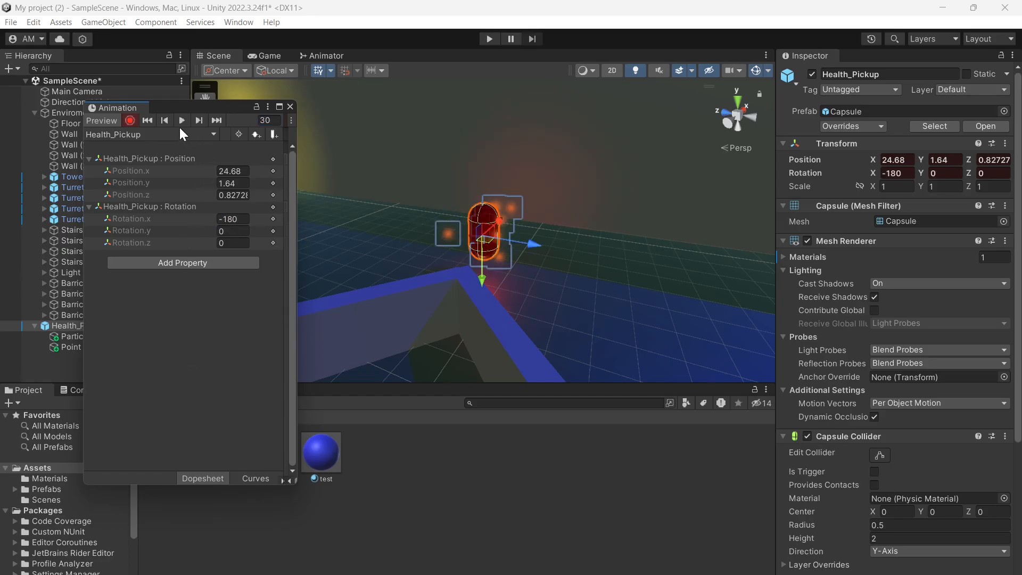
pyautogui.moveTo(222, 230); pyautogui.dragTo(268, 230)
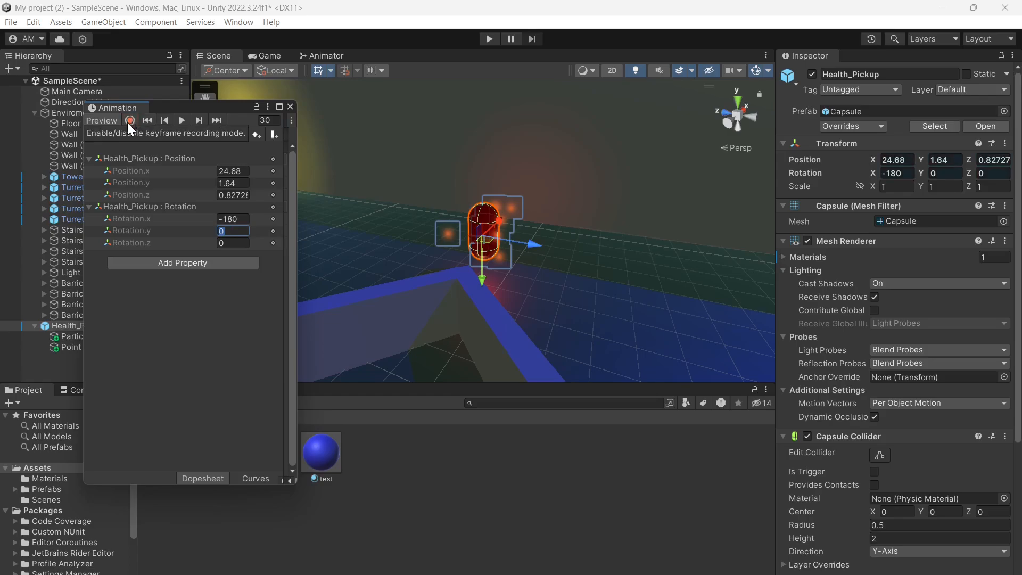
pyautogui.click(215, 303)
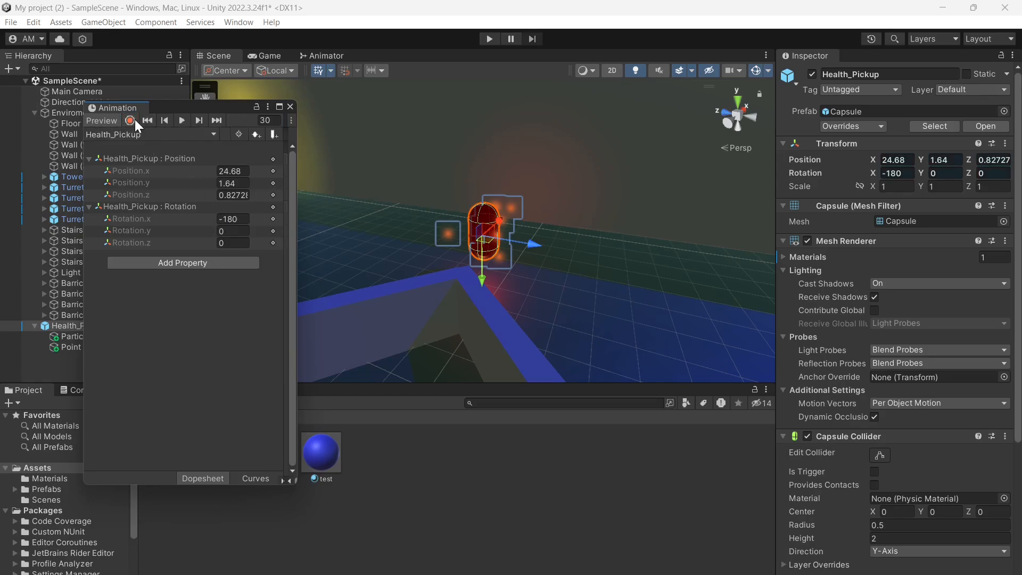
pyautogui.click(224, 230)
pyautogui.write('180')
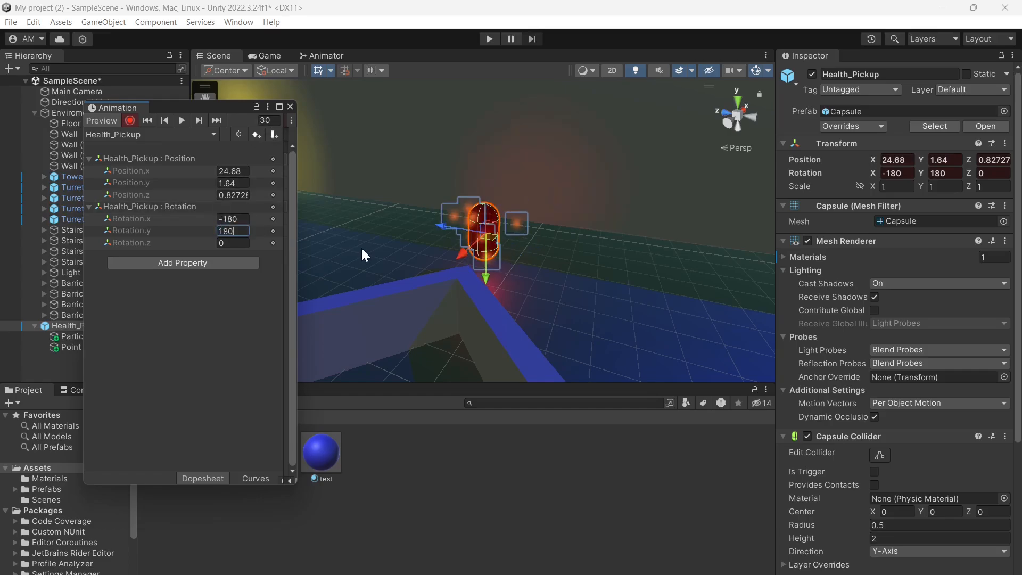
# - Commit the Rotation.y value of 180 at frame 30 and play back the Health_Pickup clip
pyautogui.press('Return')
pyautogui.click(183, 119)
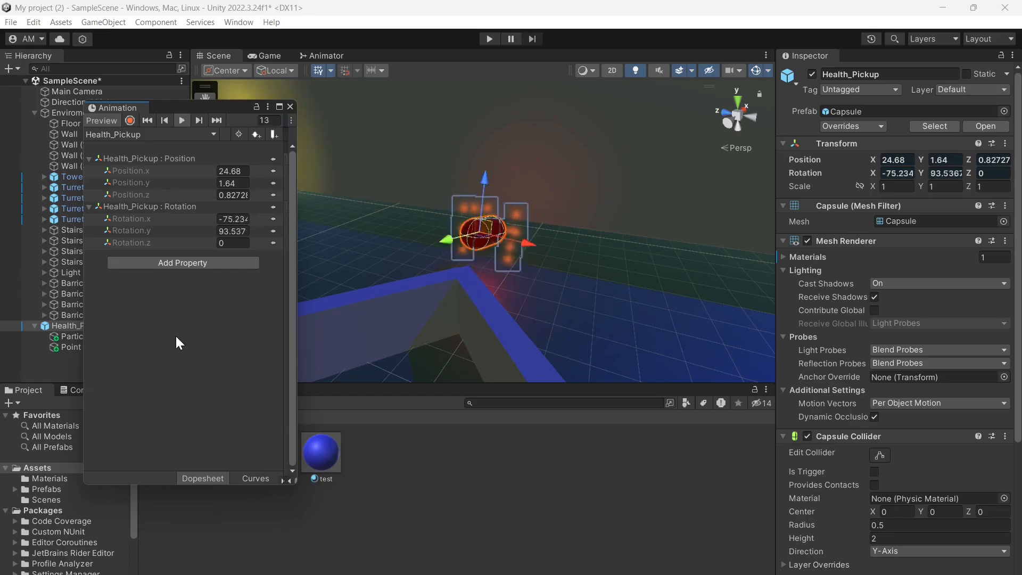
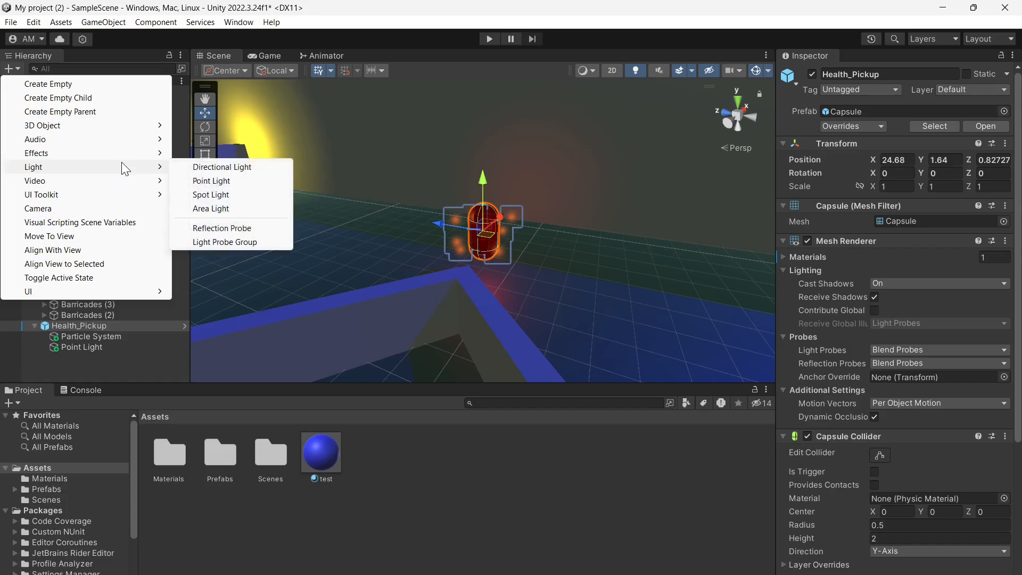
# - Add a new Particle System effect at the root of SampleScene, keeping its default name
pyautogui.moveTo(153, 159)
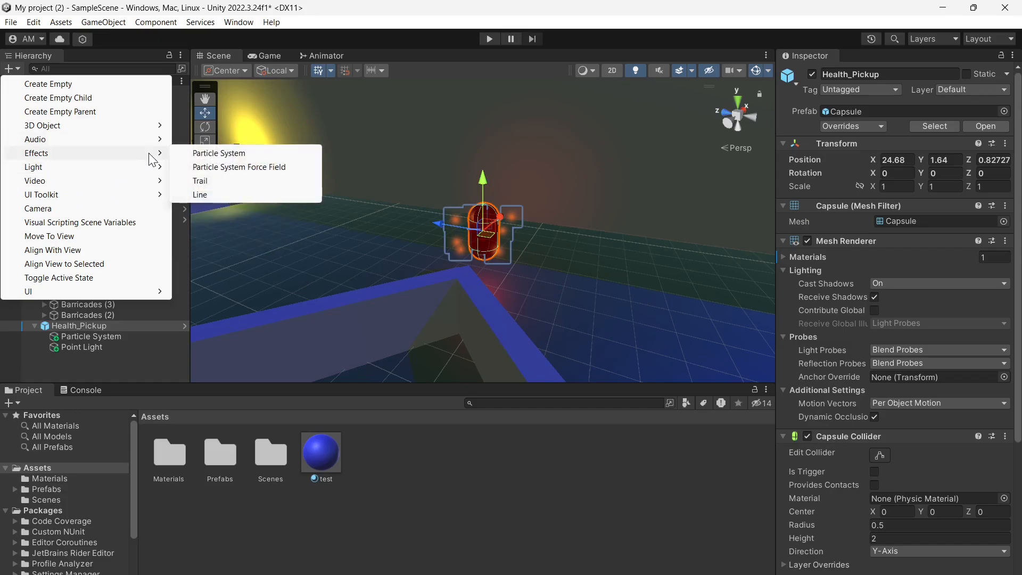
pyautogui.click(226, 154)
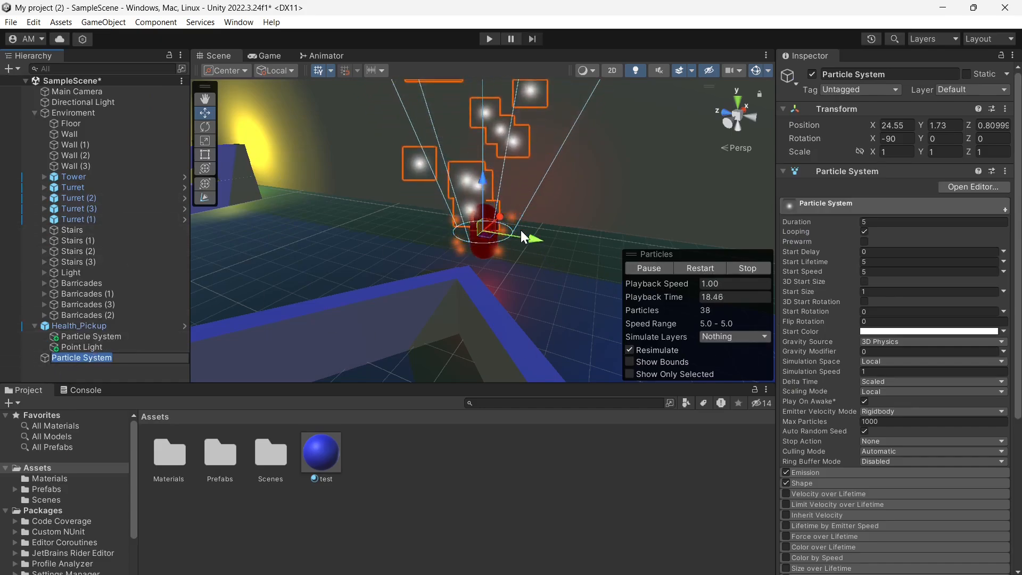
pyautogui.click(99, 372)
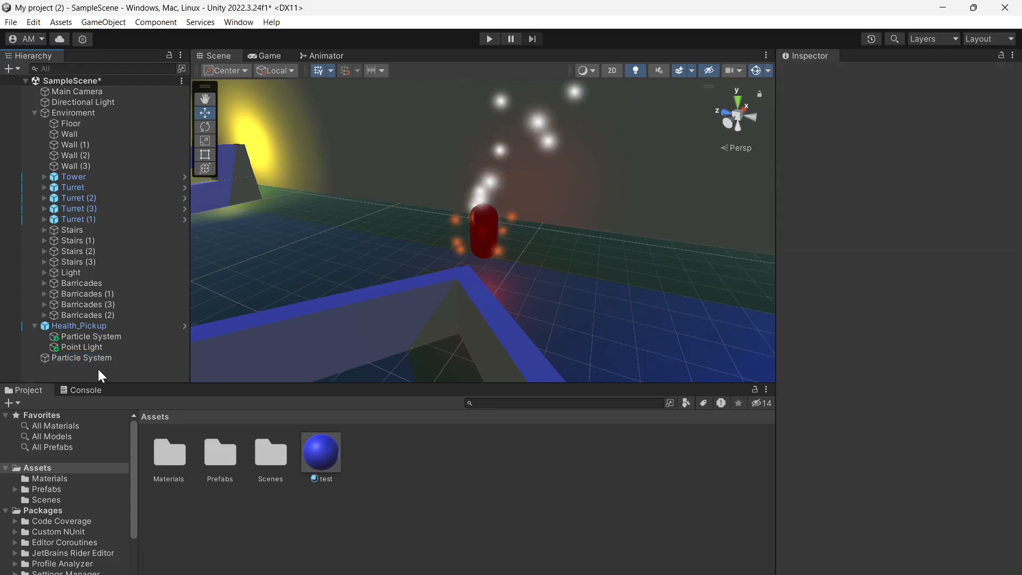
# - Change the Start Color of the new root-level Particle System to a muted red
pyautogui.click(98, 357)
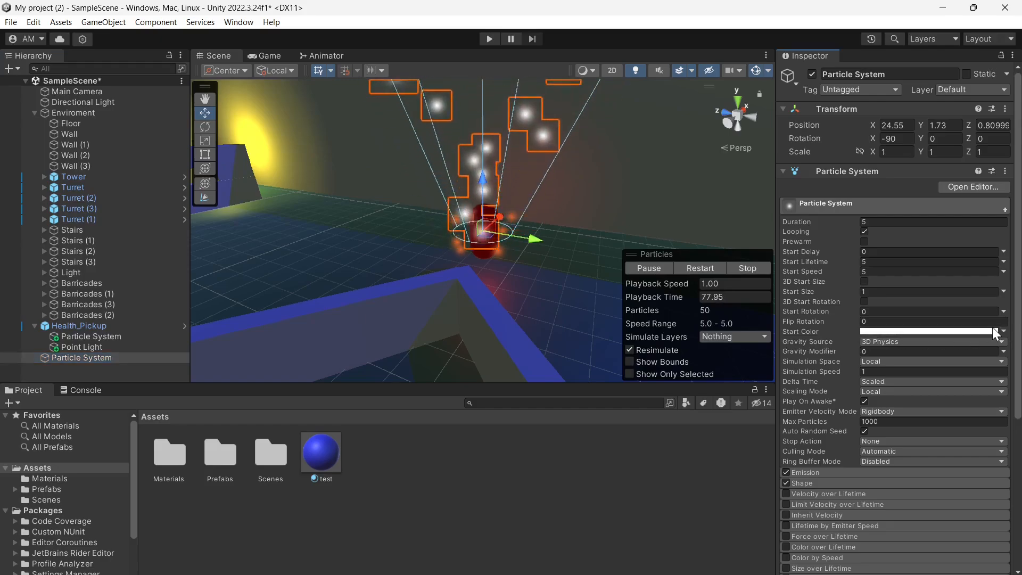
pyautogui.click(895, 331)
pyautogui.click(964, 363)
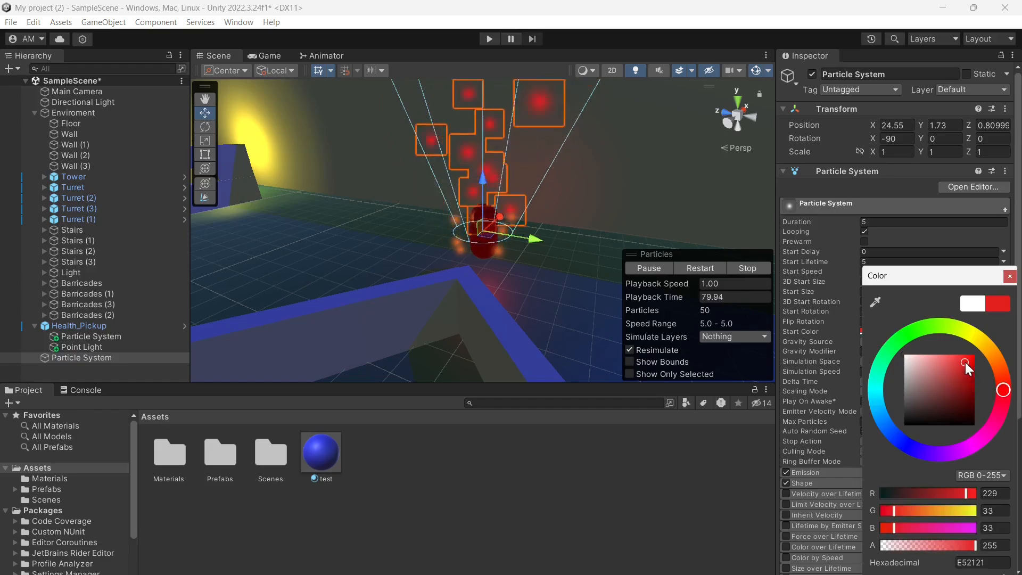
pyautogui.moveTo(937, 414); pyautogui.dragTo(940, 376)
pyautogui.click(1009, 277)
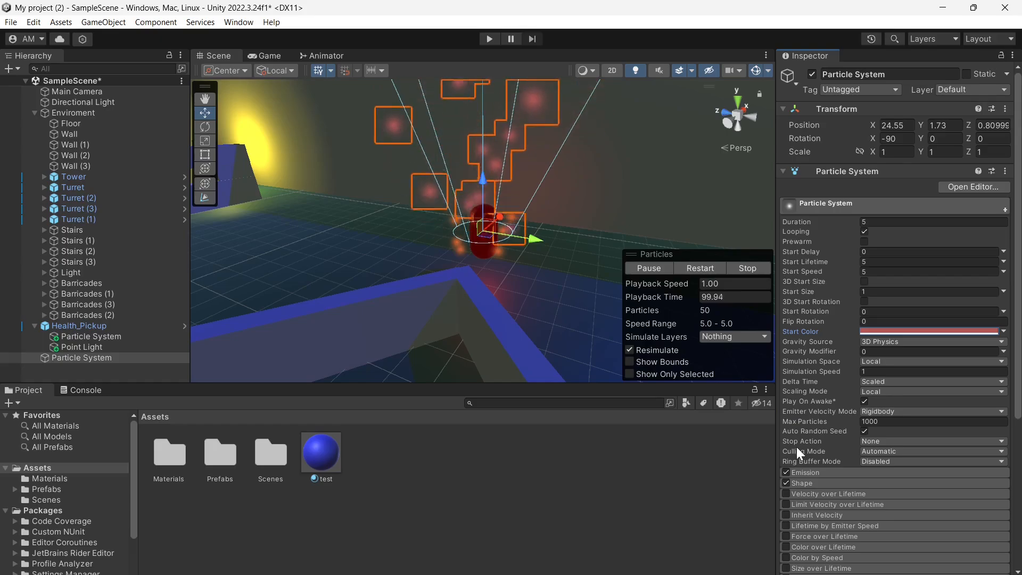
# - Expand the Emission and Shape modules of the new Particle System and examine their settings
pyautogui.scroll(-3, 796, 446)
pyautogui.click(801, 401)
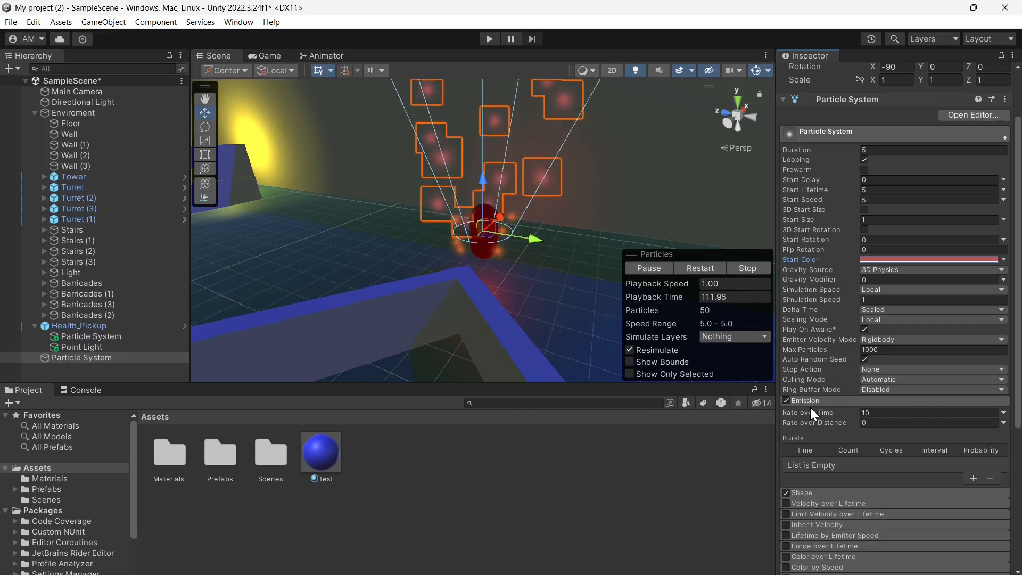
pyautogui.click(809, 492)
pyautogui.scroll(-3, 822, 475)
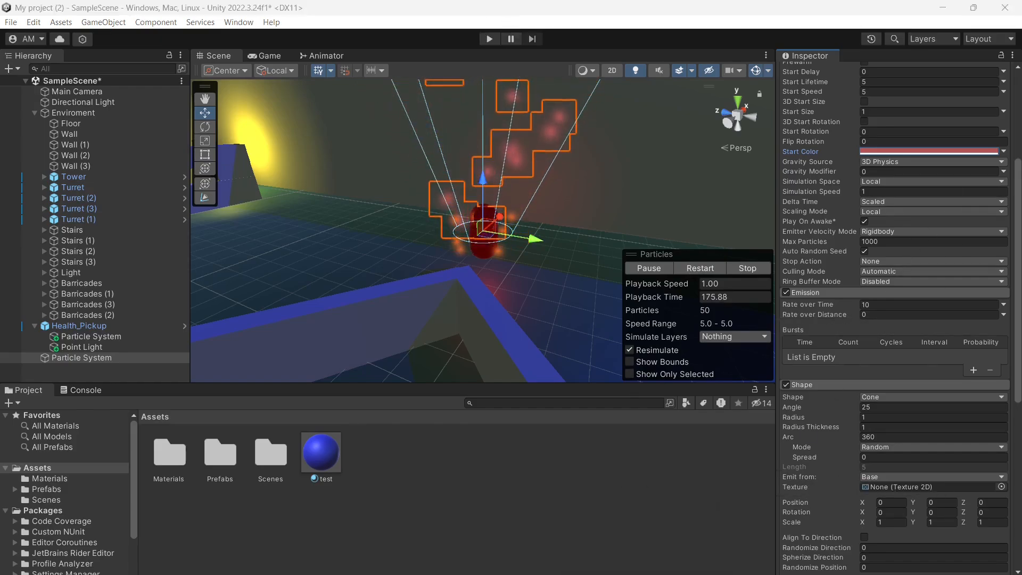
# - Switch to the Chapter 6 presentation in PowerPoint and show slide 16, the chapter overview
pyautogui.hotkey('alt', 'Tab')
pyautogui.scroll(-2, 88, 534)
pyautogui.click(88, 534)
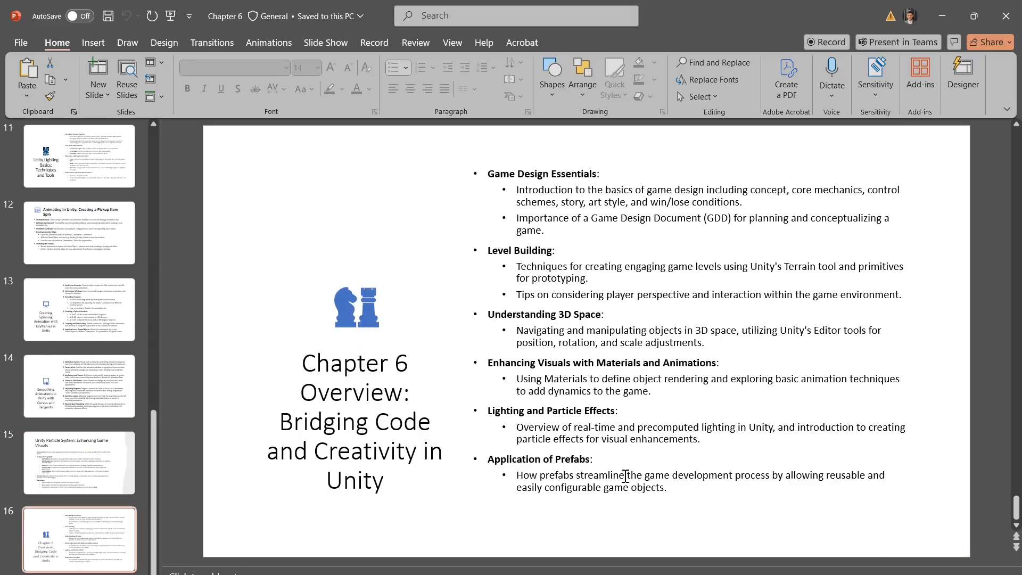